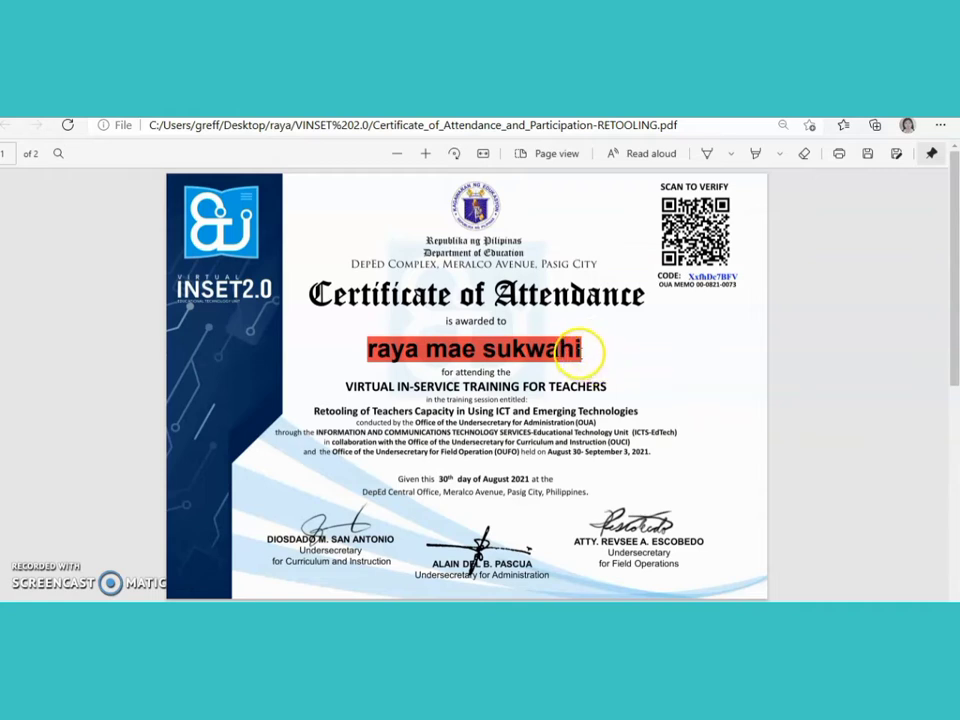
- Examine how the recipient's name is written on the Retooling certificate of attendance
{"action": "key", "text": "BackSpace"}
{"action": "key", "text": "BackSpace"}
{"action": "type", "text": "ni"}
{"action": "key", "text": "BackSpace"}
{"action": "key", "text": "BackSpace"}
{"action": "type", "text": "hi"}
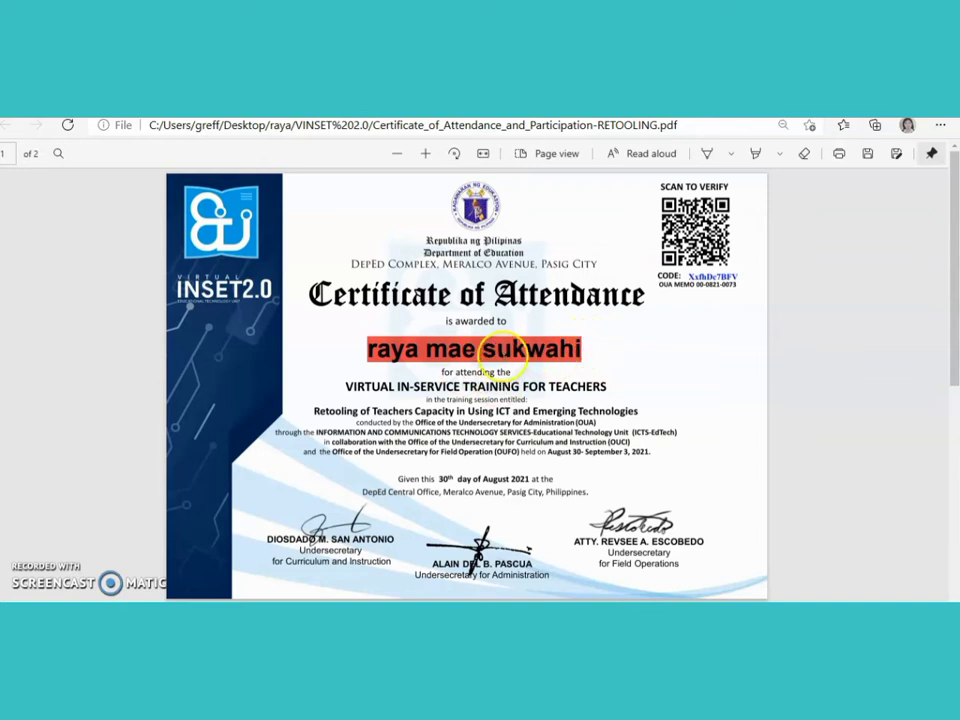
{"action": "left_click", "coordinate": [532, 354]}
{"action": "left_click_drag", "start_coordinate": [369, 348], "coordinate": [589, 349]}
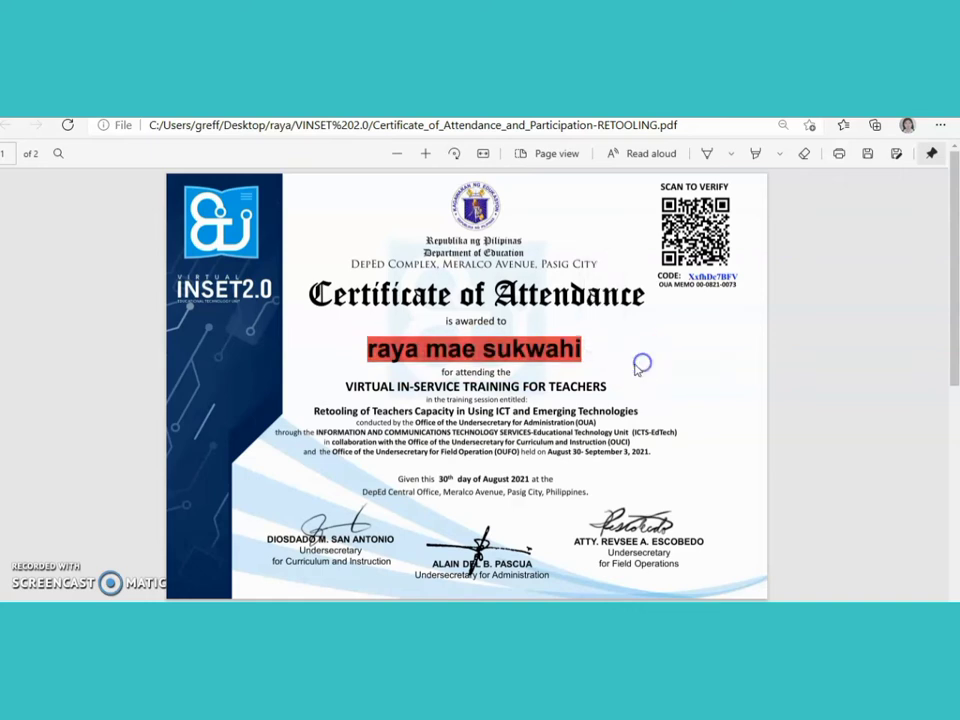
{"action": "right_click", "coordinate": [488, 350]}
{"action": "left_click", "coordinate": [612, 358]}
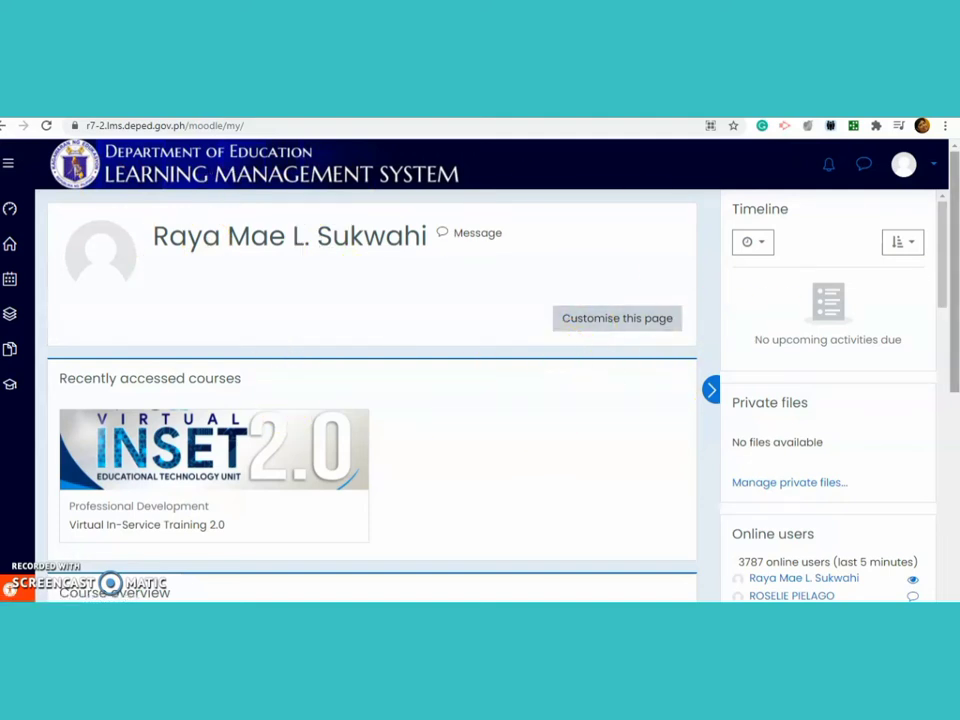
- Open the account's user profile page in the DepEd Learning Management System and check the displayed name
{"action": "left_click", "coordinate": [932, 166]}
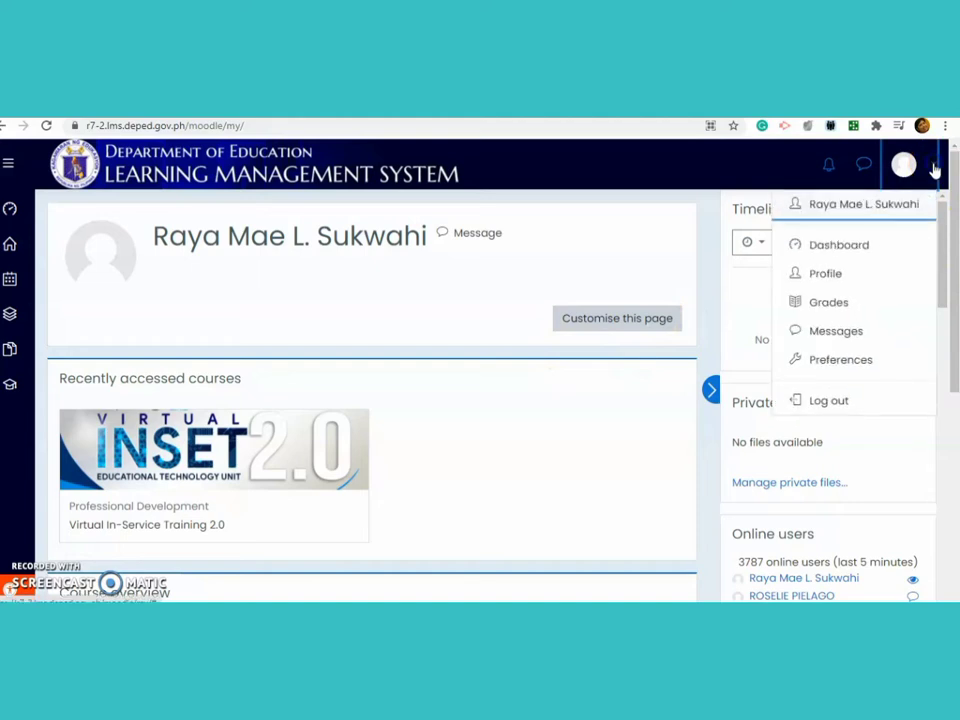
{"action": "left_click", "coordinate": [836, 275]}
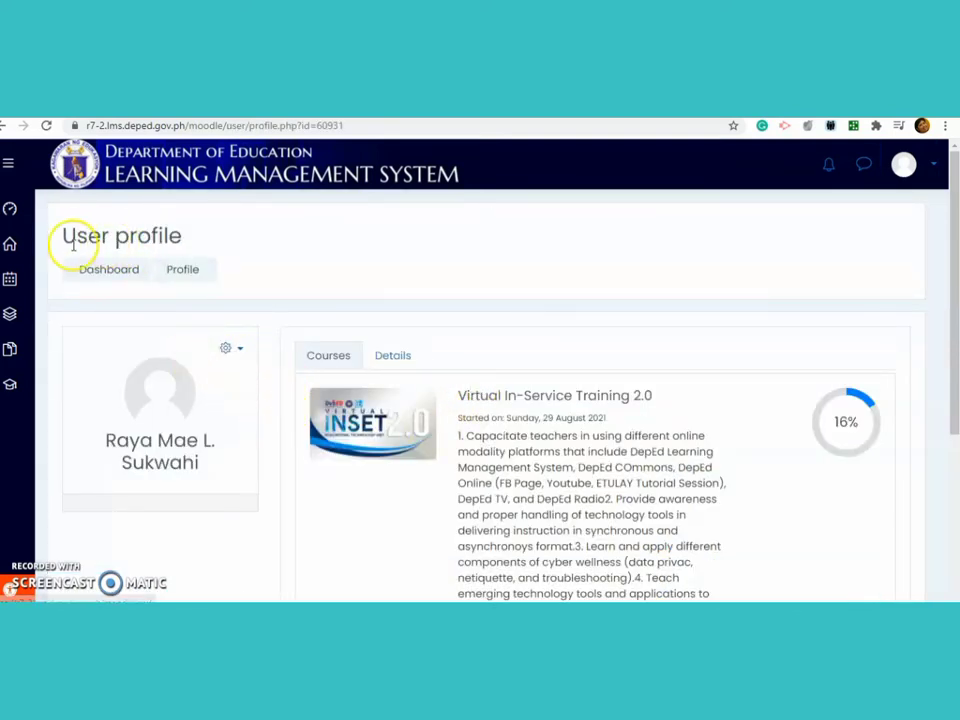
{"action": "left_click_drag", "start_coordinate": [79, 236], "coordinate": [189, 235]}
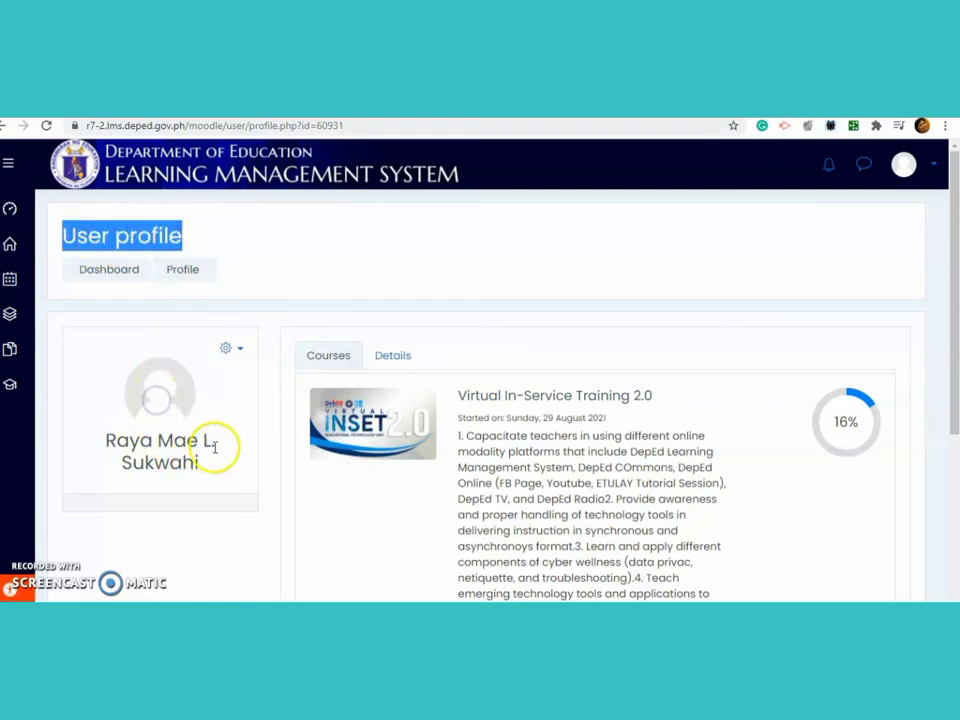
{"action": "left_click_drag", "start_coordinate": [198, 463], "coordinate": [104, 447]}
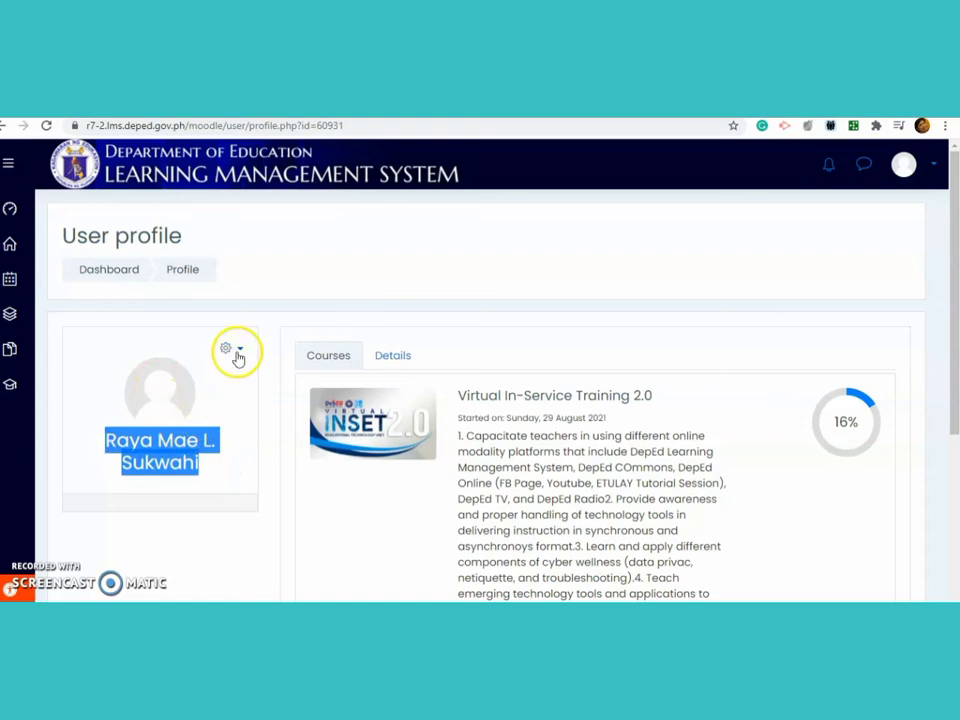
- Open the user profile for editing
{"action": "left_click", "coordinate": [240, 352]}
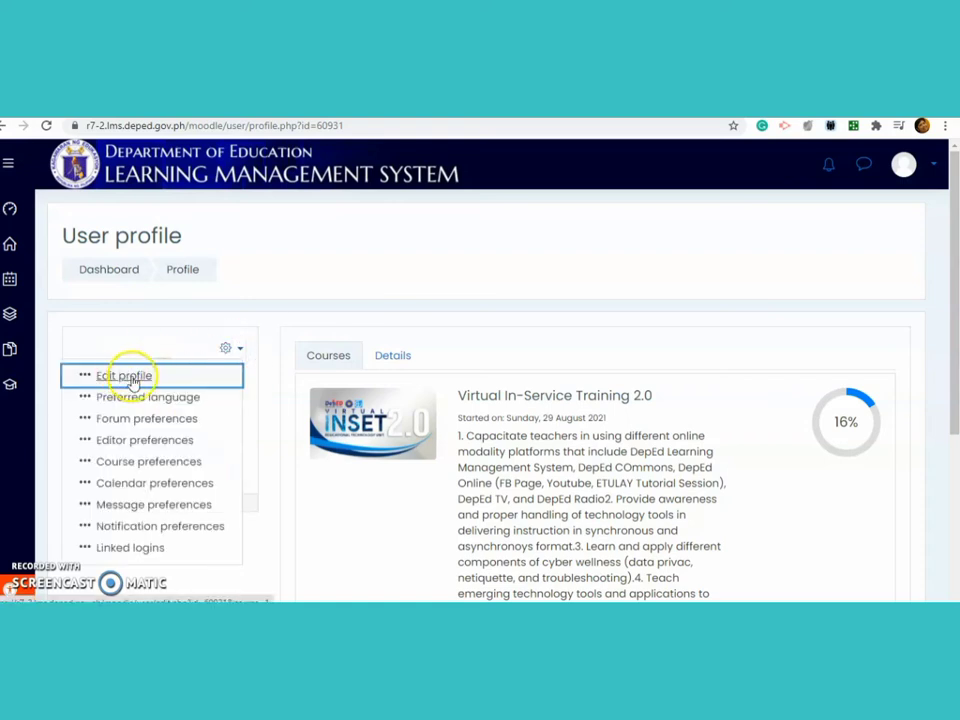
{"action": "left_click", "coordinate": [254, 350]}
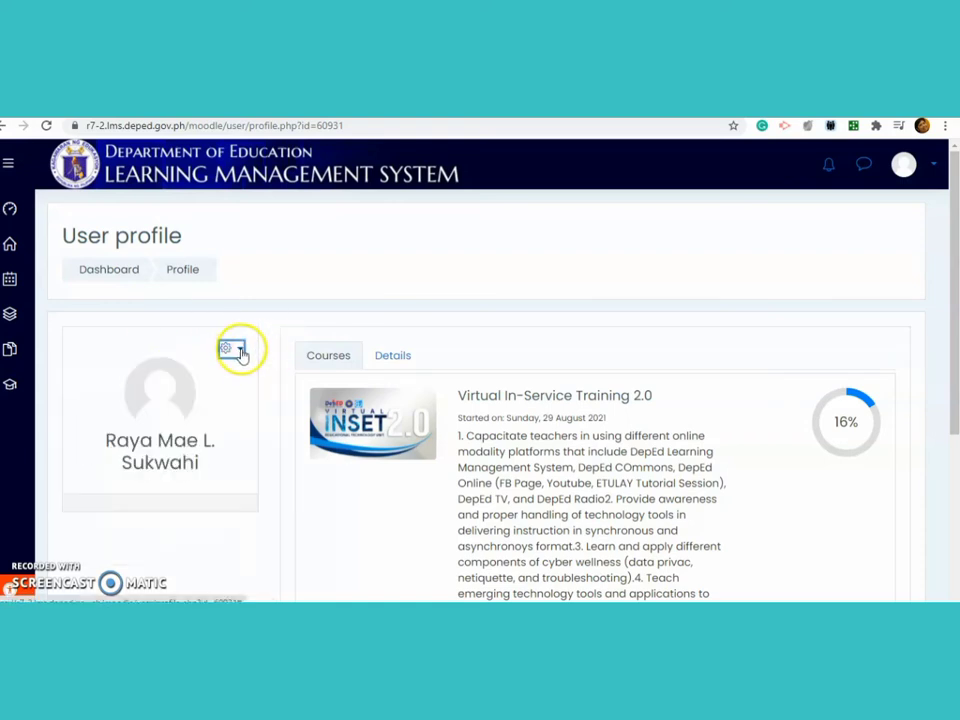
{"action": "left_click", "coordinate": [241, 350]}
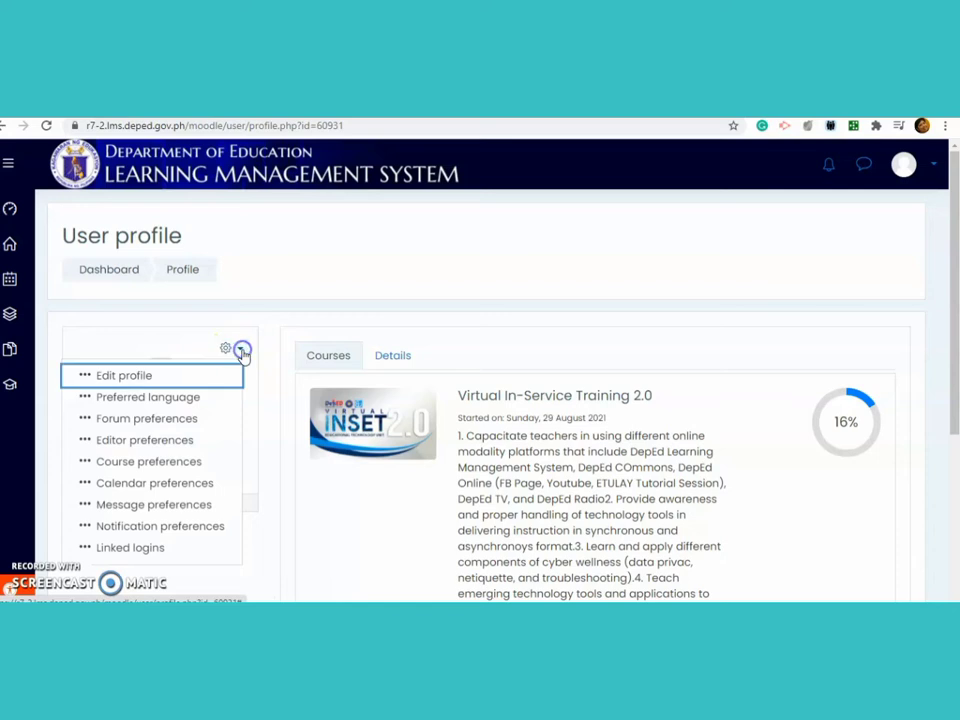
{"action": "left_click", "coordinate": [137, 377]}
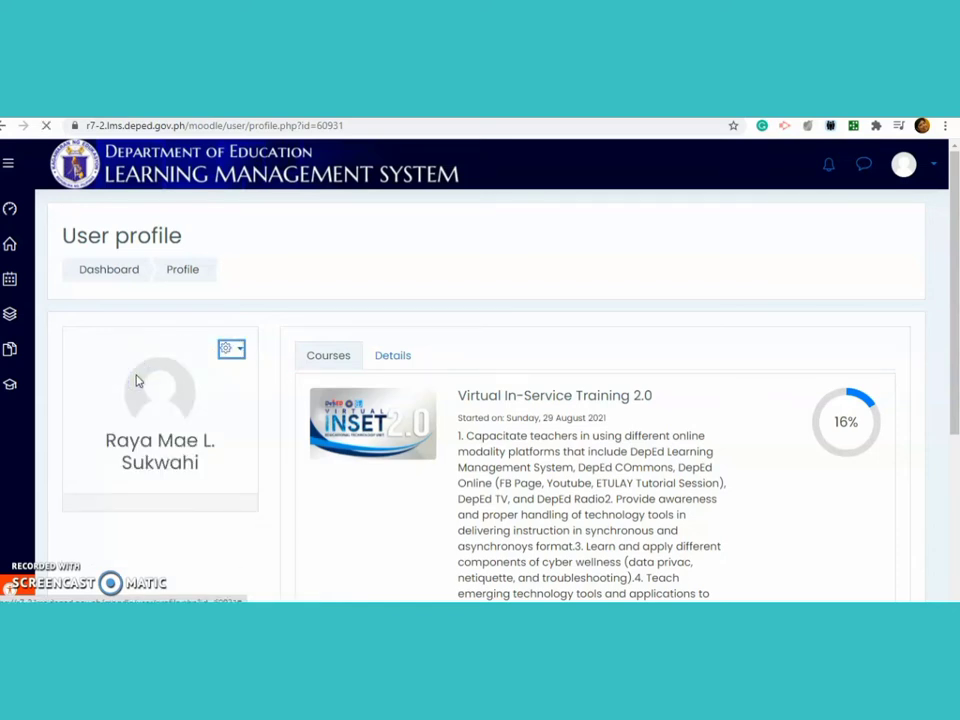
{"action": "left_click", "coordinate": [208, 386]}
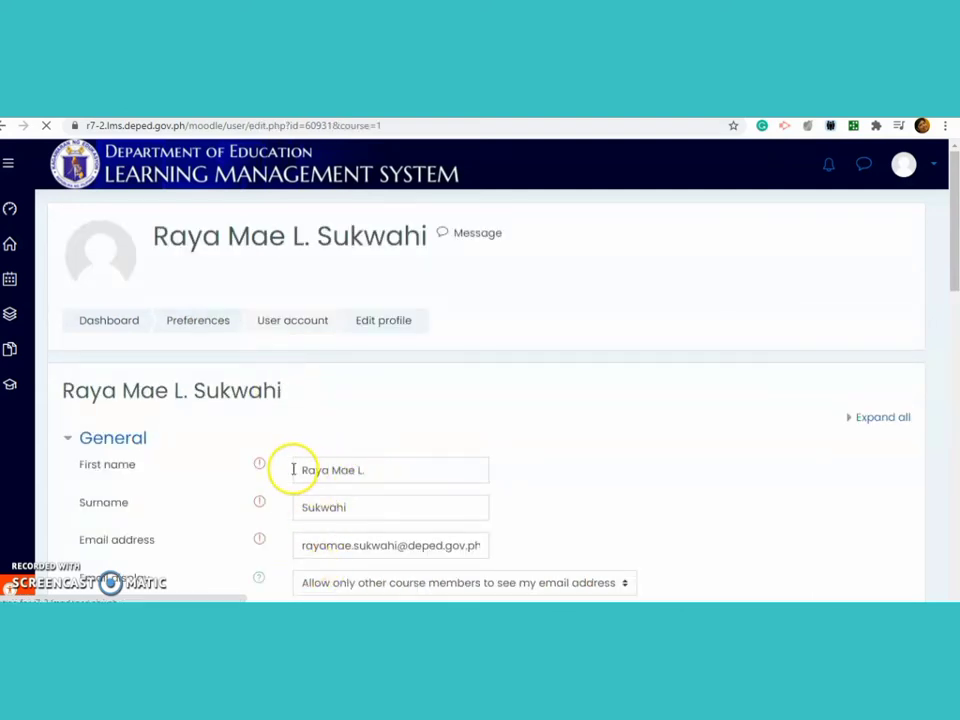
- Check the first name, middle initial and surname entries in the General section of the profile form
{"action": "left_click_drag", "start_coordinate": [77, 465], "coordinate": [131, 463]}
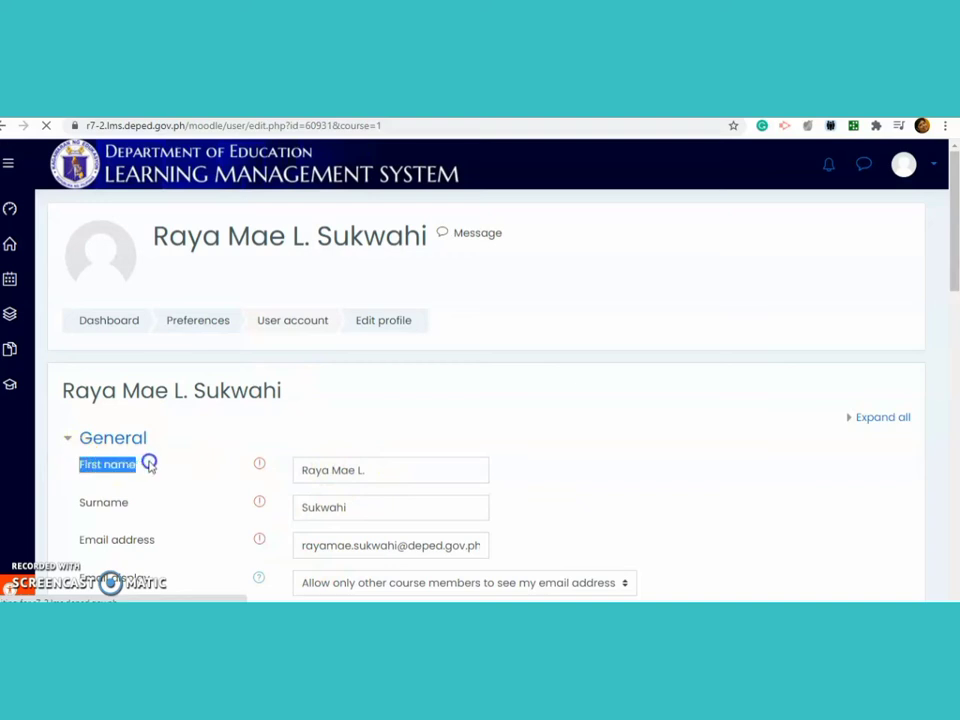
{"action": "left_click", "coordinate": [150, 466]}
{"action": "left_click", "coordinate": [302, 468]}
{"action": "left_click_drag", "start_coordinate": [318, 469], "coordinate": [358, 467]}
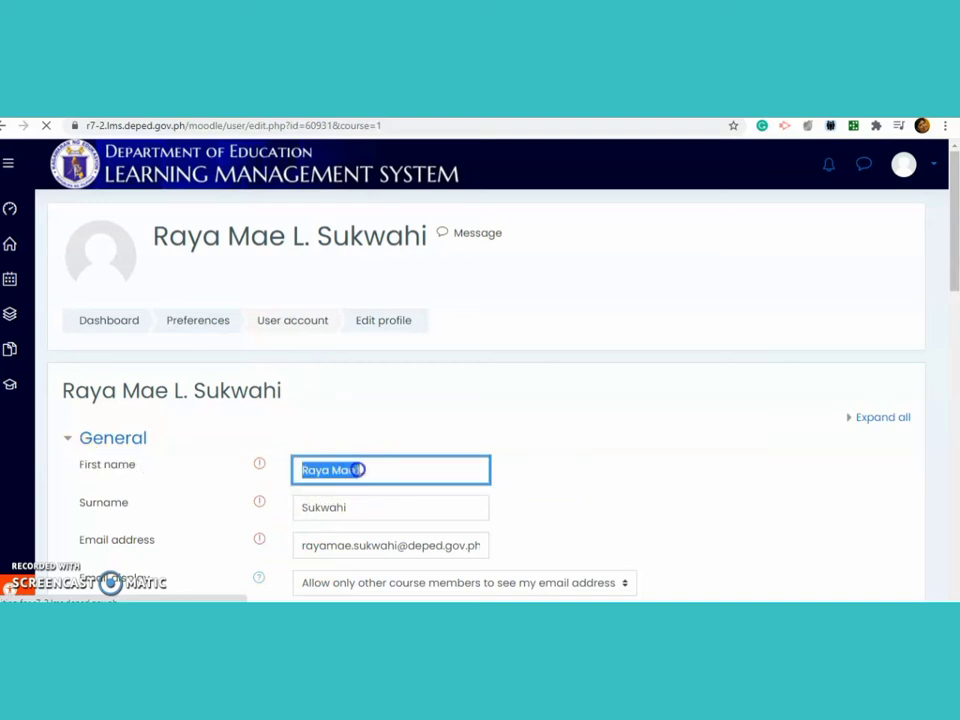
{"action": "left_click", "coordinate": [364, 469]}
{"action": "double_click", "coordinate": [364, 469]}
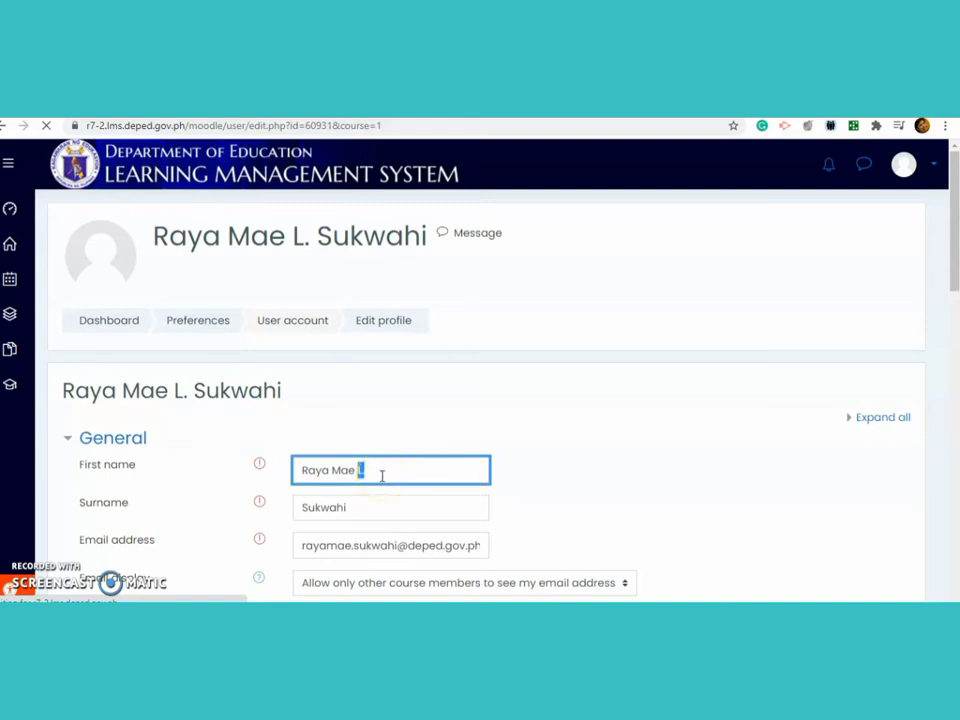
{"action": "left_click_drag", "start_coordinate": [300, 508], "coordinate": [351, 507]}
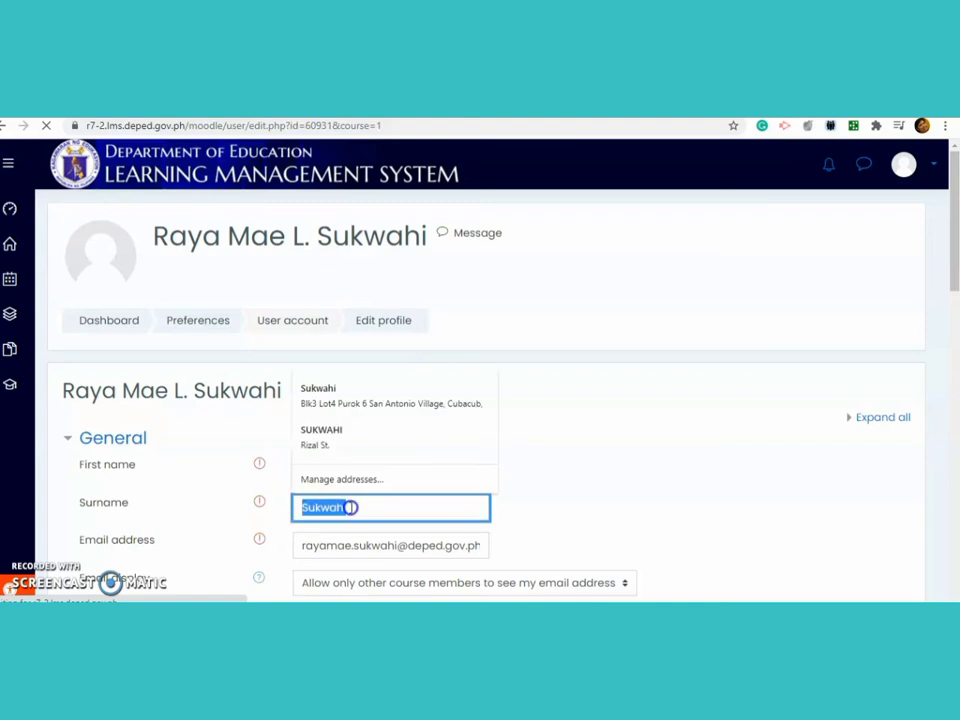
{"action": "left_click", "coordinate": [549, 495]}
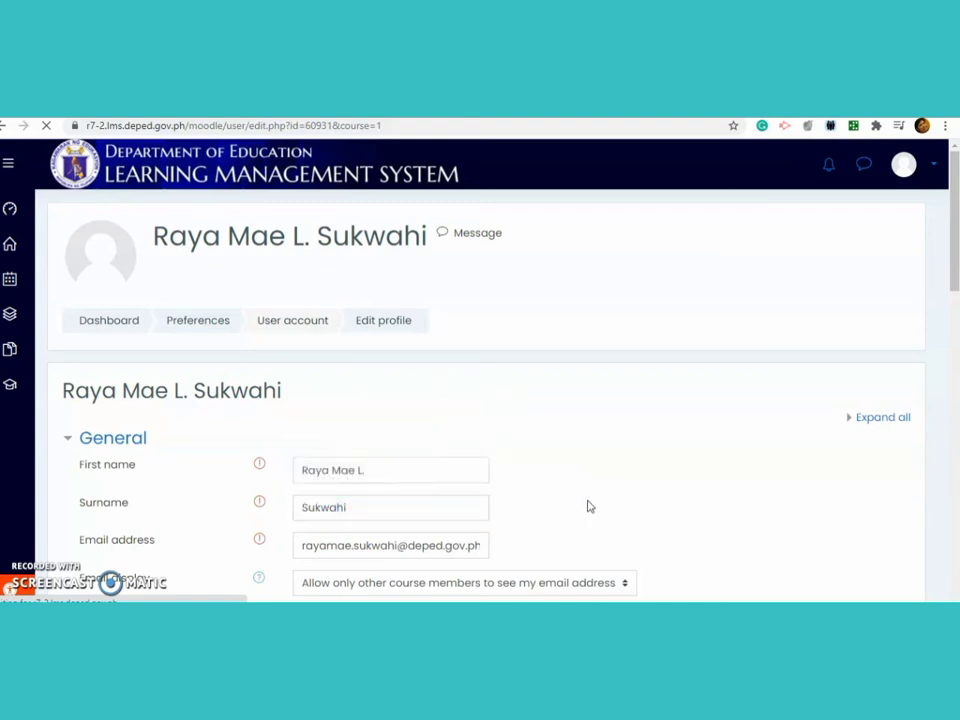
- Submit the profile form to update the profile
{"action": "scroll", "coordinate": [446, 521], "scroll_direction": "down", "scroll_amount": 4}
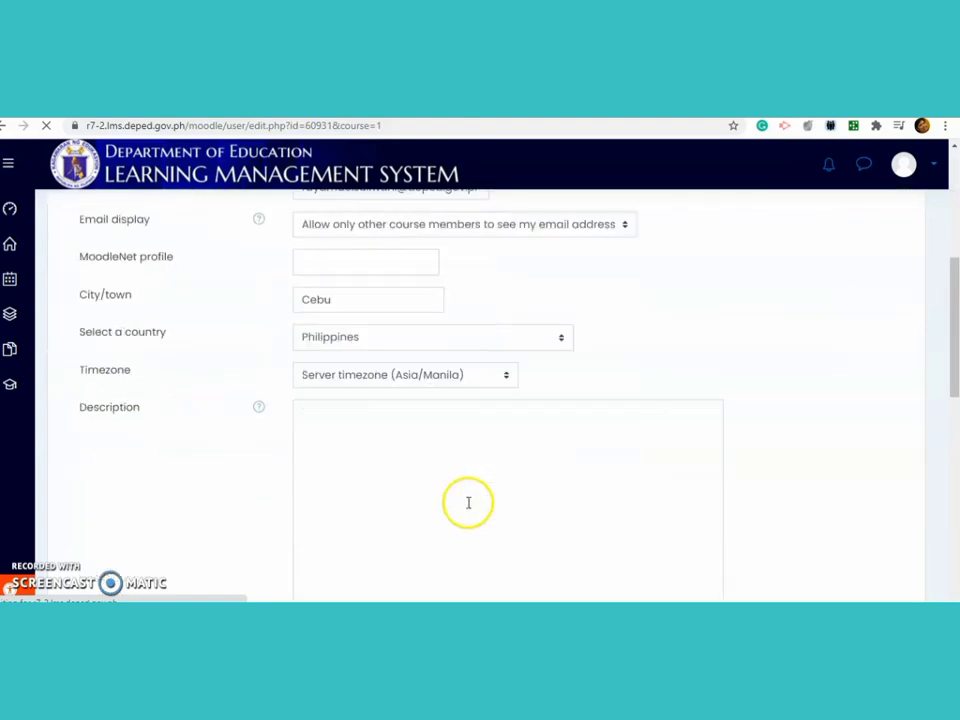
{"action": "scroll", "coordinate": [468, 502], "scroll_direction": "down", "scroll_amount": 3}
{"action": "scroll", "coordinate": [404, 490], "scroll_direction": "down", "scroll_amount": 2}
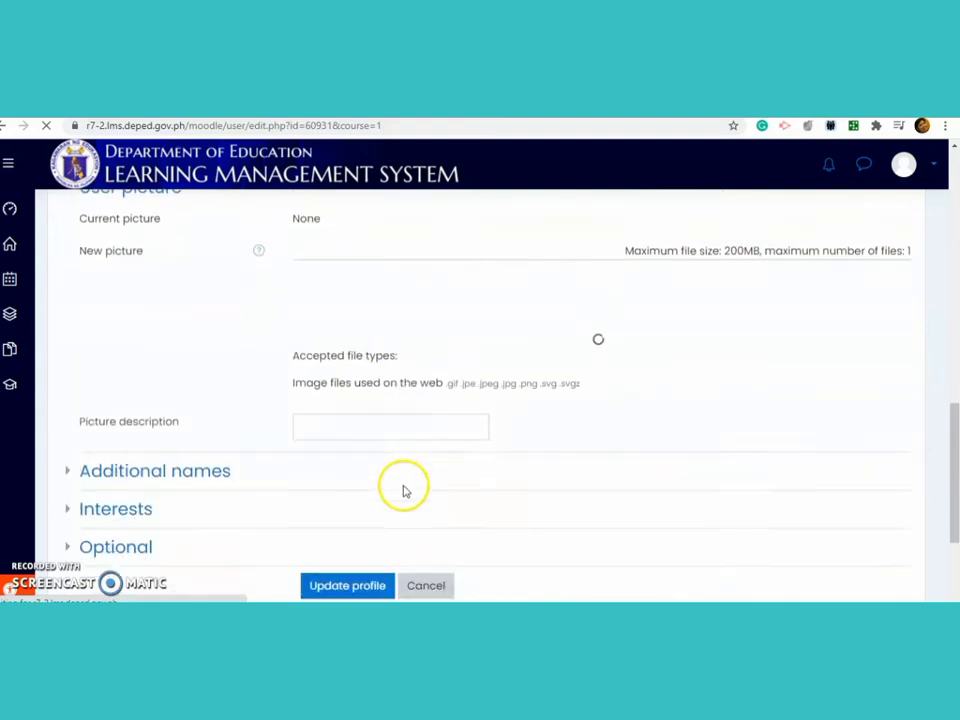
{"action": "scroll", "coordinate": [404, 490], "scroll_direction": "down", "scroll_amount": 2}
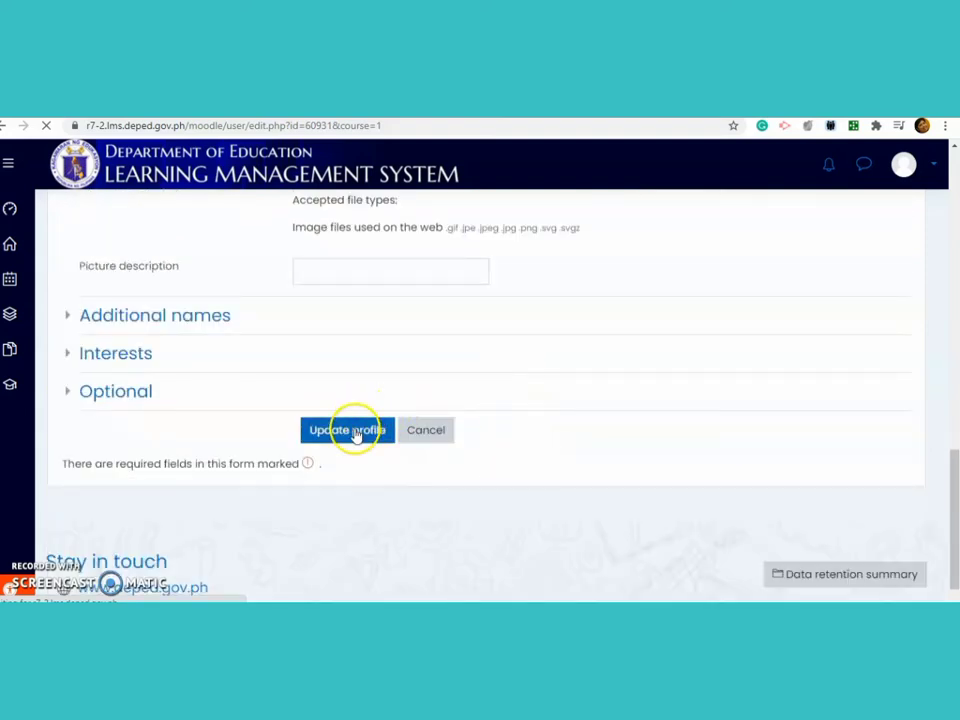
{"action": "left_click", "coordinate": [355, 433]}
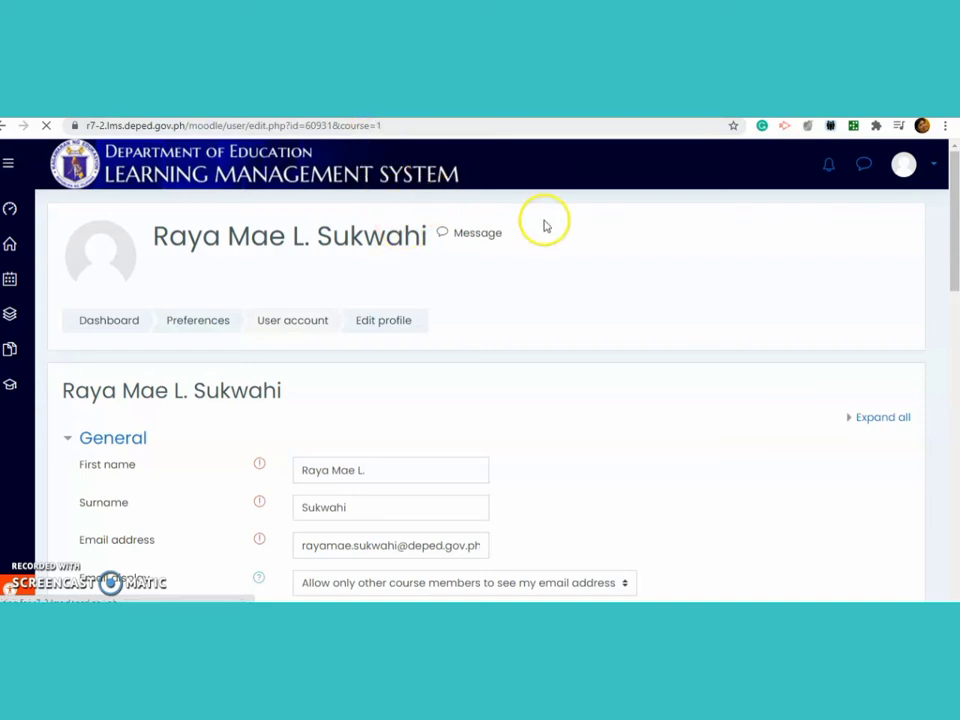
- Return from the profile form to the dashboard
{"action": "scroll", "coordinate": [476, 415], "scroll_direction": "down", "scroll_amount": 5}
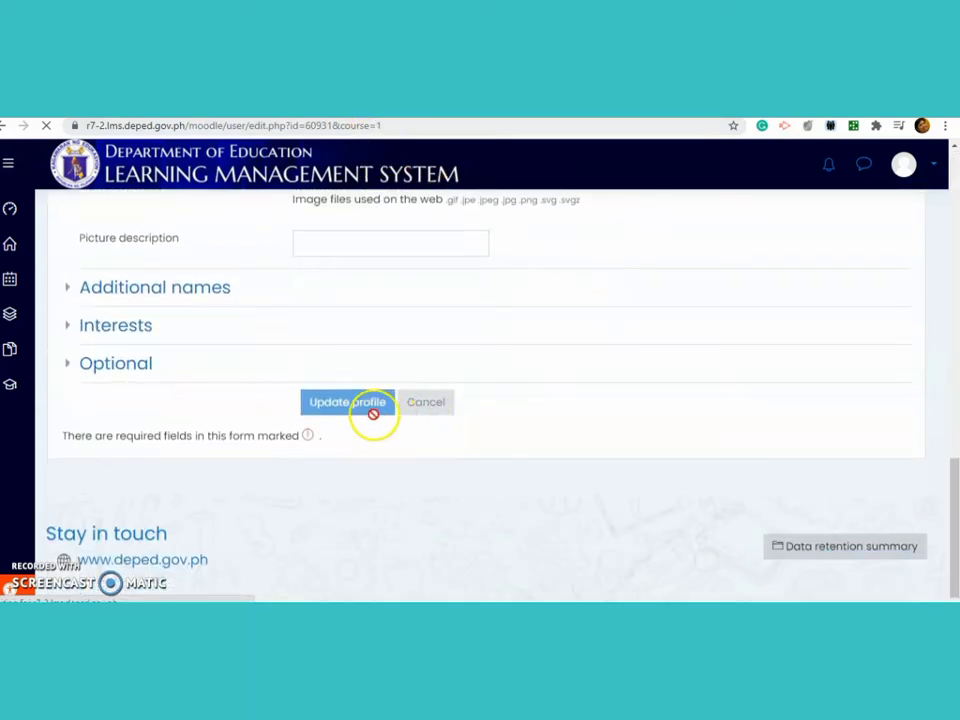
{"action": "scroll", "coordinate": [602, 336], "scroll_direction": "up", "scroll_amount": 5}
{"action": "scroll", "coordinate": [602, 330], "scroll_direction": "up", "scroll_amount": 5}
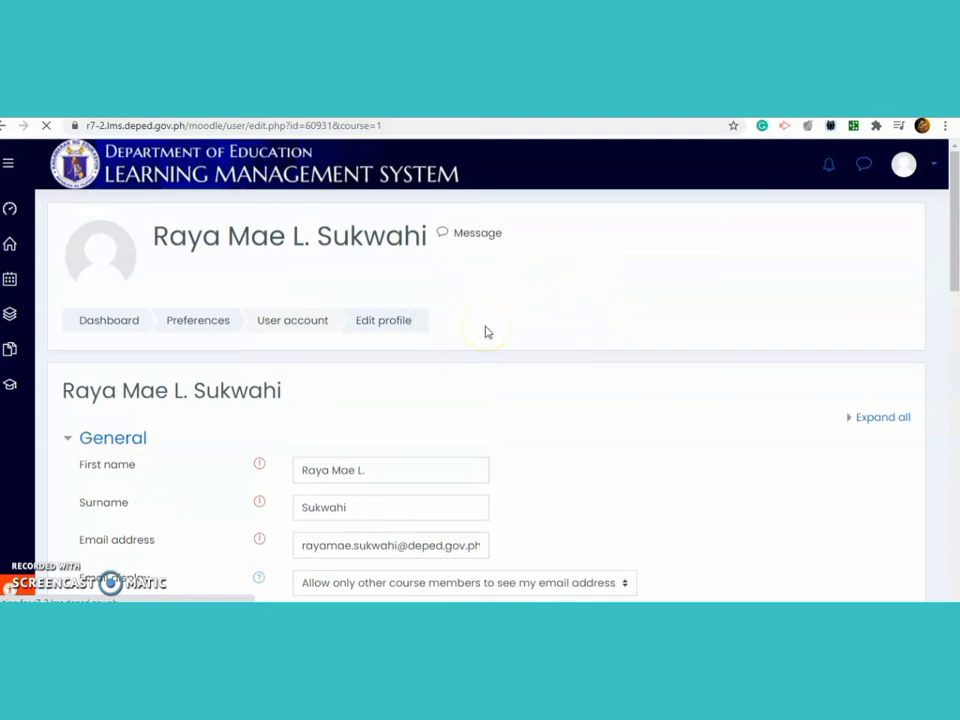
{"action": "left_click", "coordinate": [103, 325]}
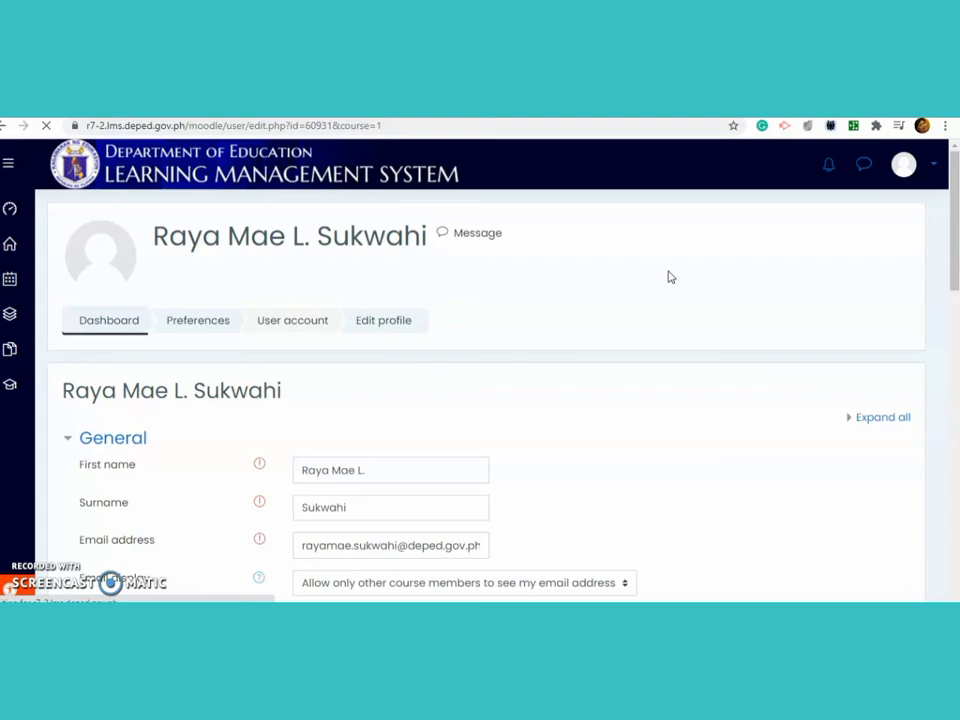
{"action": "left_click", "coordinate": [608, 399]}
{"action": "left_click", "coordinate": [599, 401]}
{"action": "left_click", "coordinate": [600, 393]}
{"action": "left_click", "coordinate": [694, 345]}
- Switch to File Explorer and open the Proper Etiquette certificate PDF from the VINSET 2.0 folder
{"action": "mouse_move", "coordinate": [388, 600]}
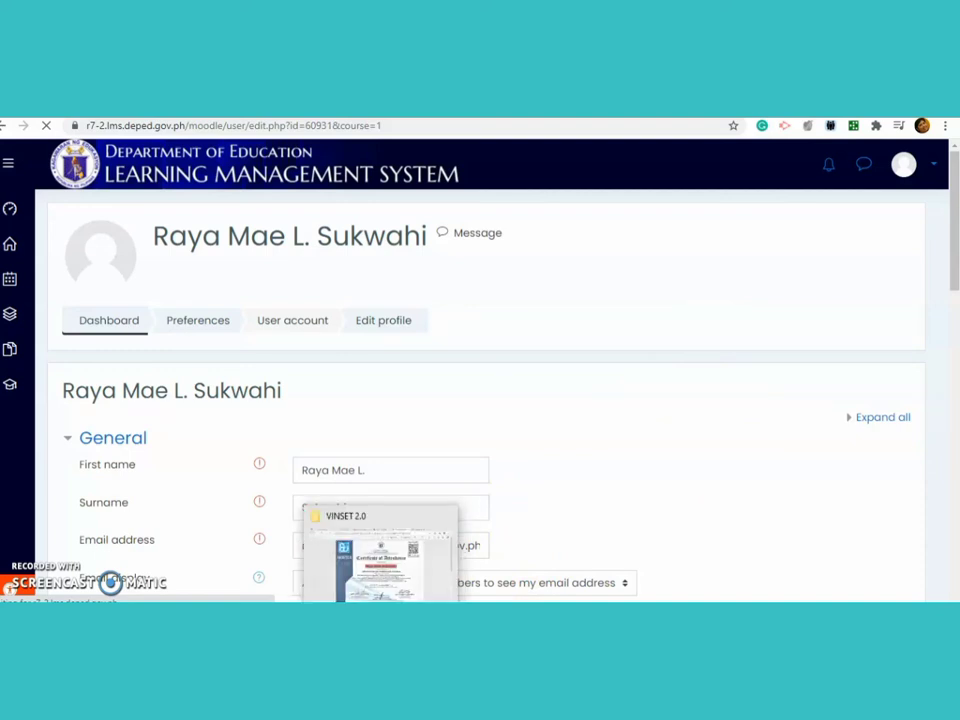
{"action": "left_click", "coordinate": [354, 558]}
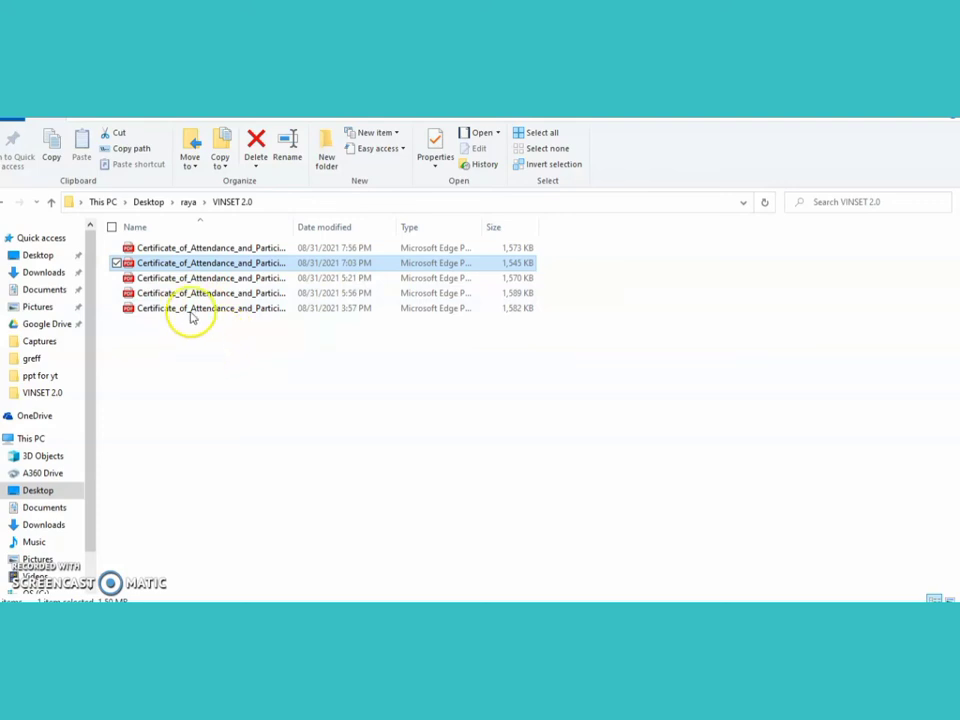
{"action": "left_click", "coordinate": [236, 205]}
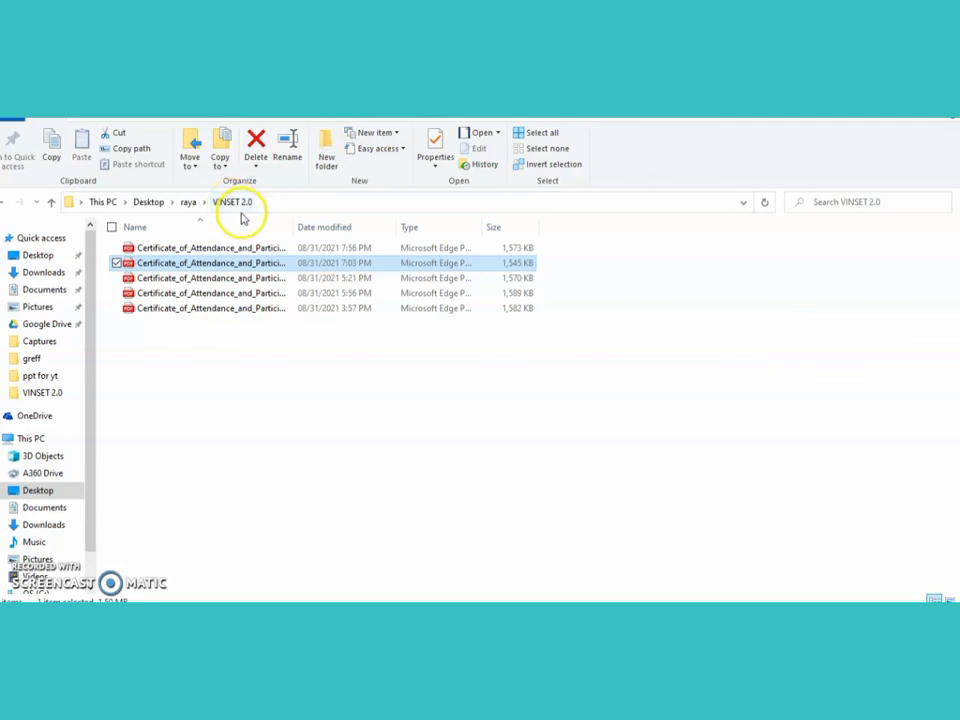
{"action": "double_click", "coordinate": [268, 294]}
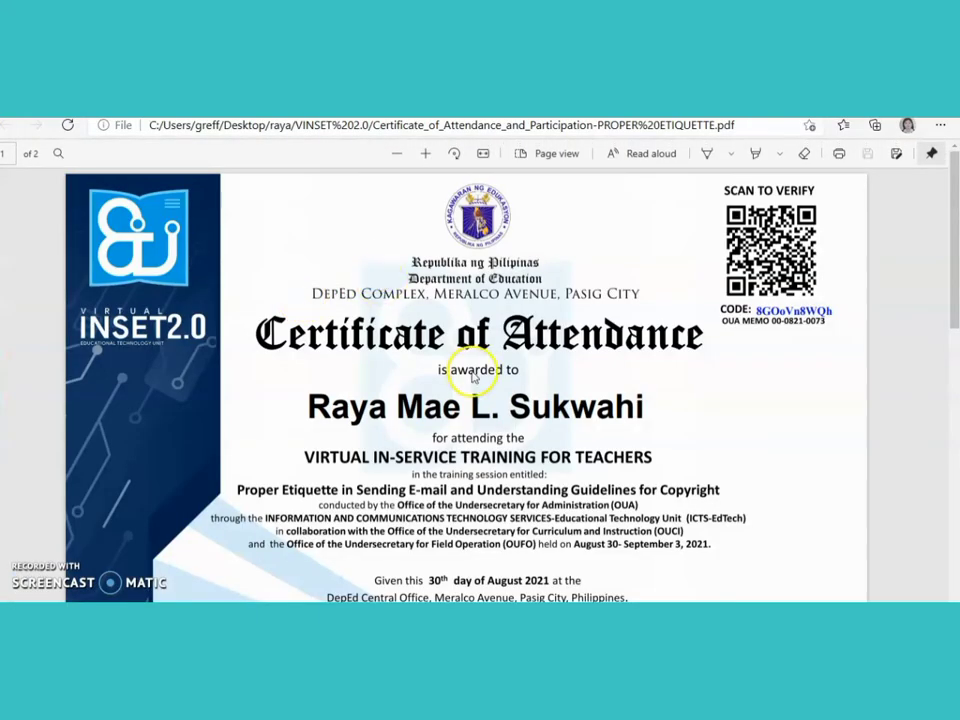
- Compare the recipient's name on the Proper Etiquette certificate with the one on the Retooling certificate, selecting the name in each
{"action": "left_click_drag", "start_coordinate": [309, 401], "coordinate": [636, 401]}
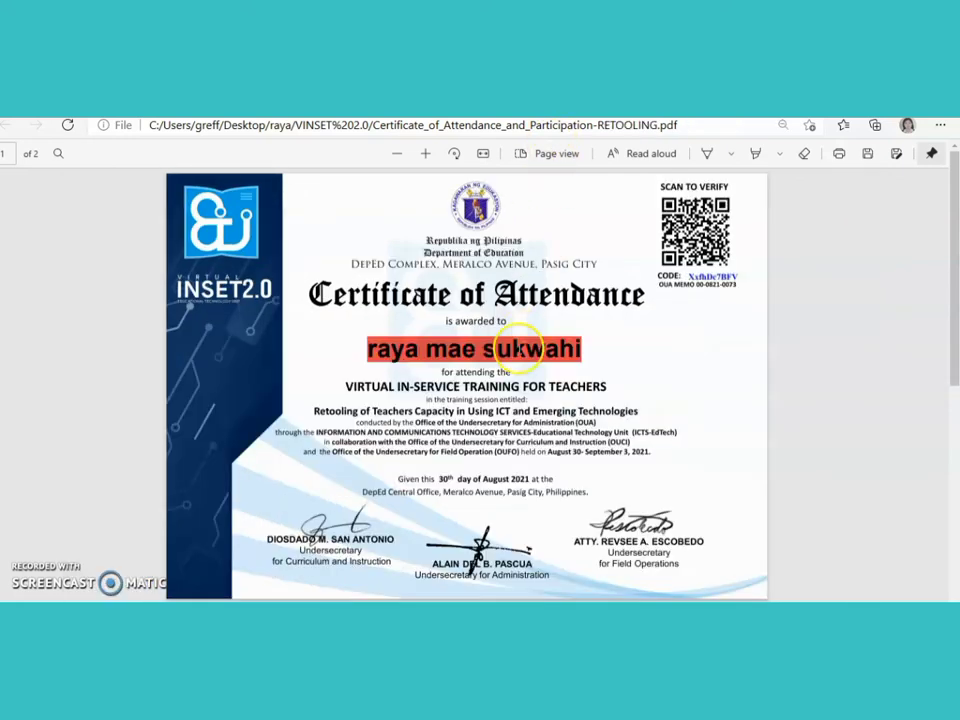
{"action": "left_click_drag", "start_coordinate": [405, 350], "coordinate": [589, 349]}
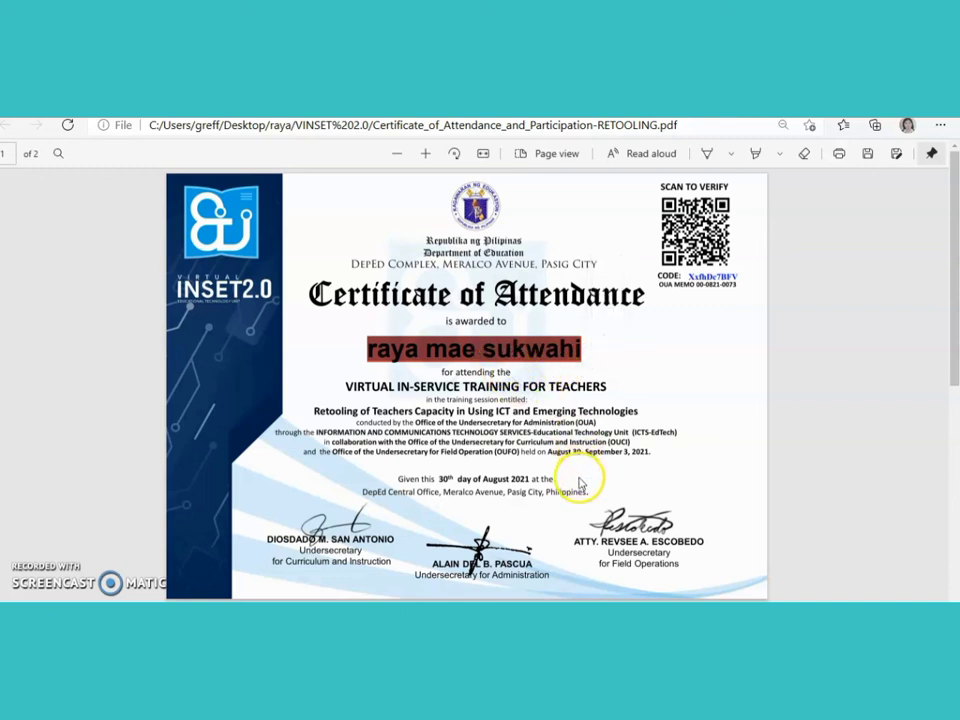
{"action": "left_click", "coordinate": [549, 389]}
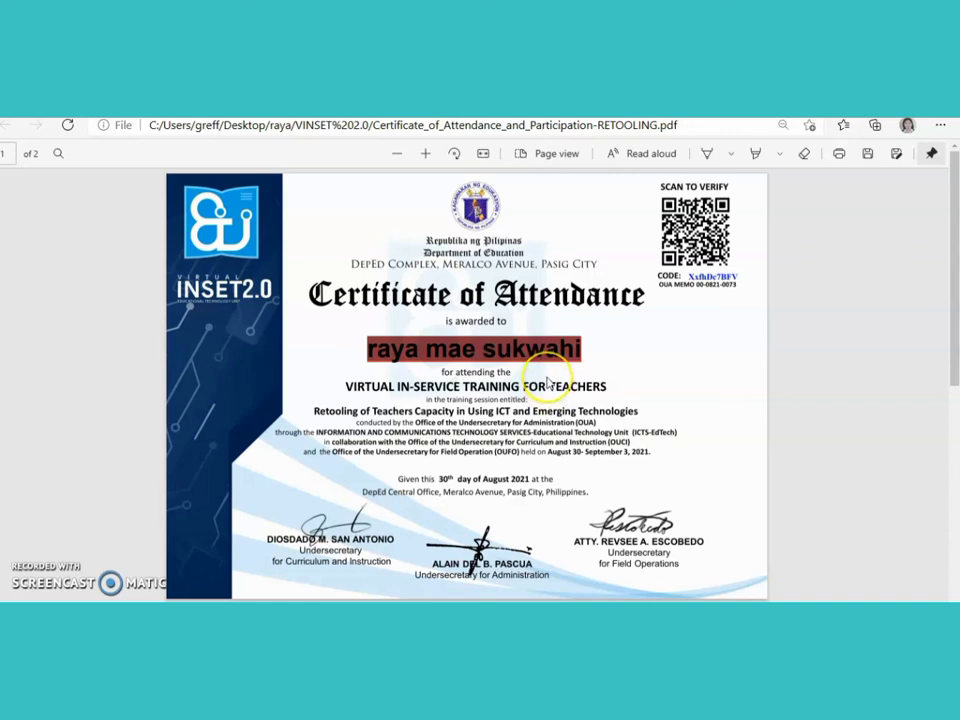
{"action": "left_click", "coordinate": [523, 378]}
{"action": "left_click", "coordinate": [553, 340]}
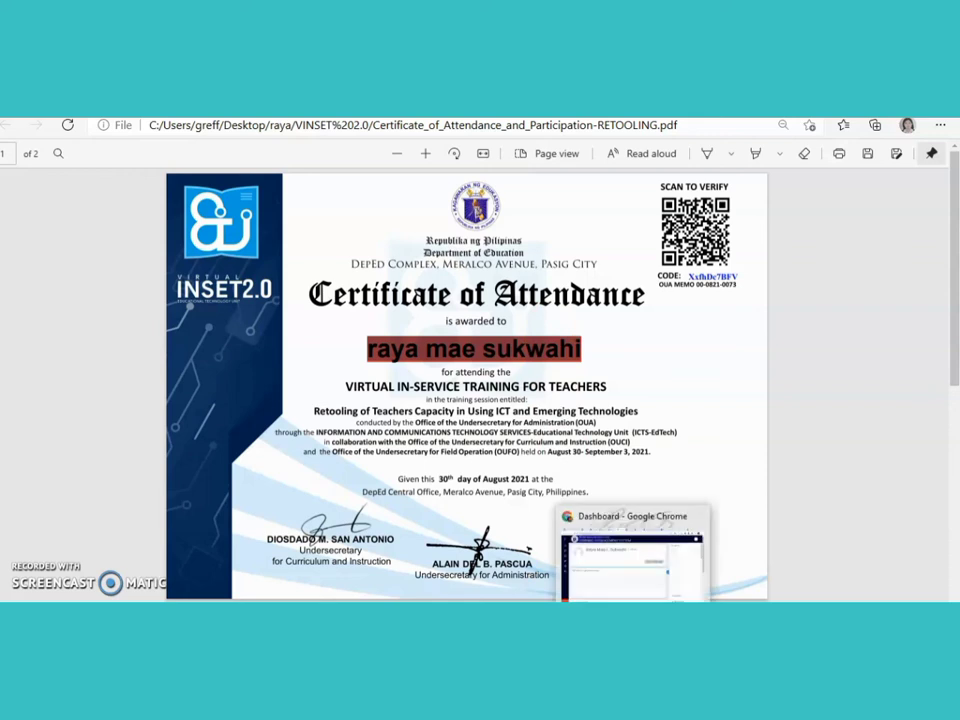
- Switch to the learning management system dashboard in Chrome and check the account name shown there
{"action": "left_click", "coordinate": [634, 500]}
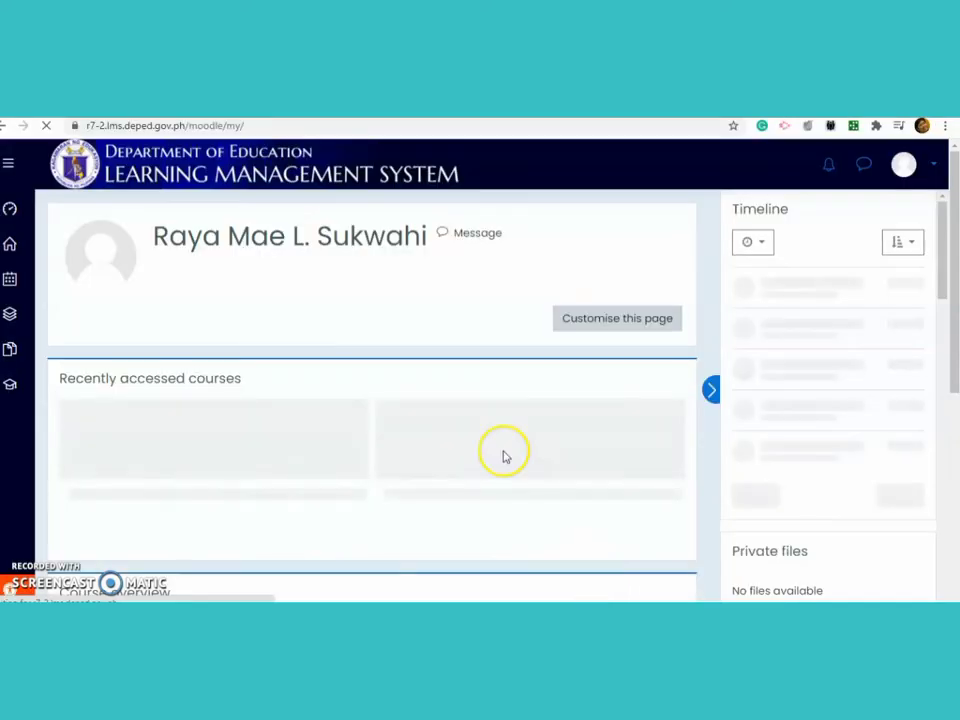
{"action": "left_click", "coordinate": [556, 281]}
{"action": "left_click", "coordinate": [635, 341]}
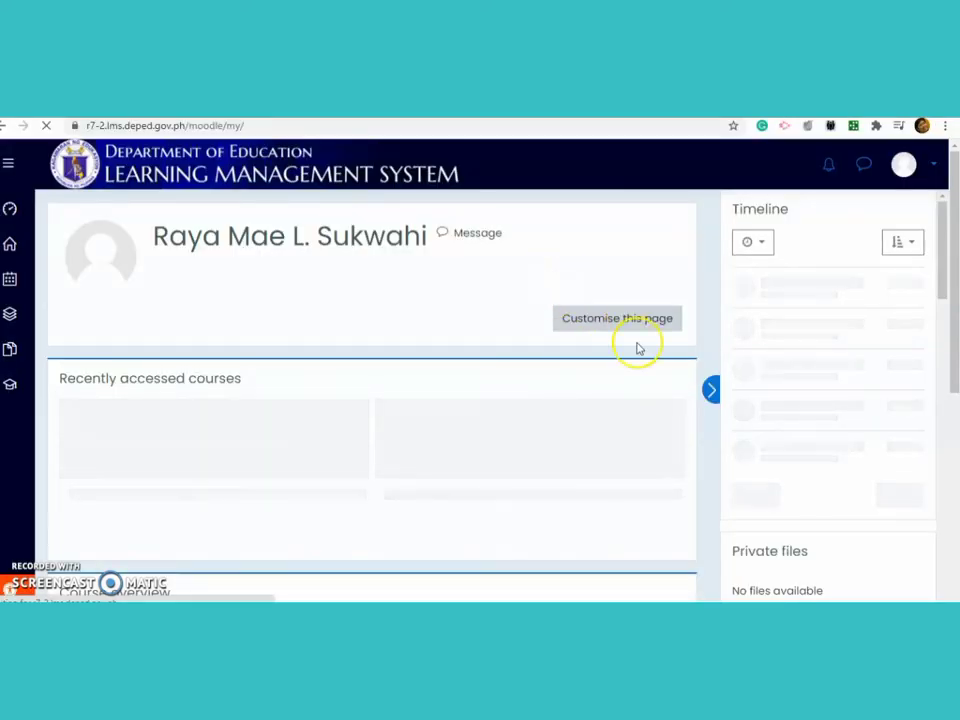
- Switch back to the Proper Etiquette certificate in Edge and review its recipient name and text
{"action": "key", "text": "alt+Tab"}
{"action": "left_click", "coordinate": [669, 377]}
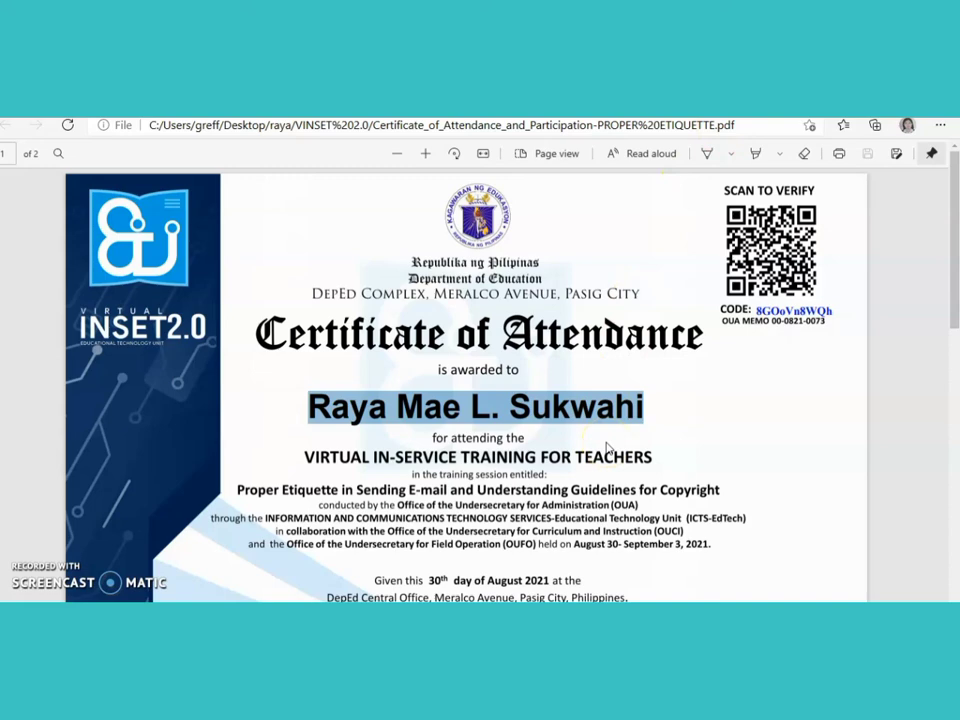
{"action": "scroll", "coordinate": [607, 449], "scroll_direction": "down", "scroll_amount": 3}
{"action": "left_click", "coordinate": [613, 446]}
{"action": "scroll", "coordinate": [613, 446], "scroll_direction": "up", "scroll_amount": 3}
{"action": "left_click", "coordinate": [735, 461]}
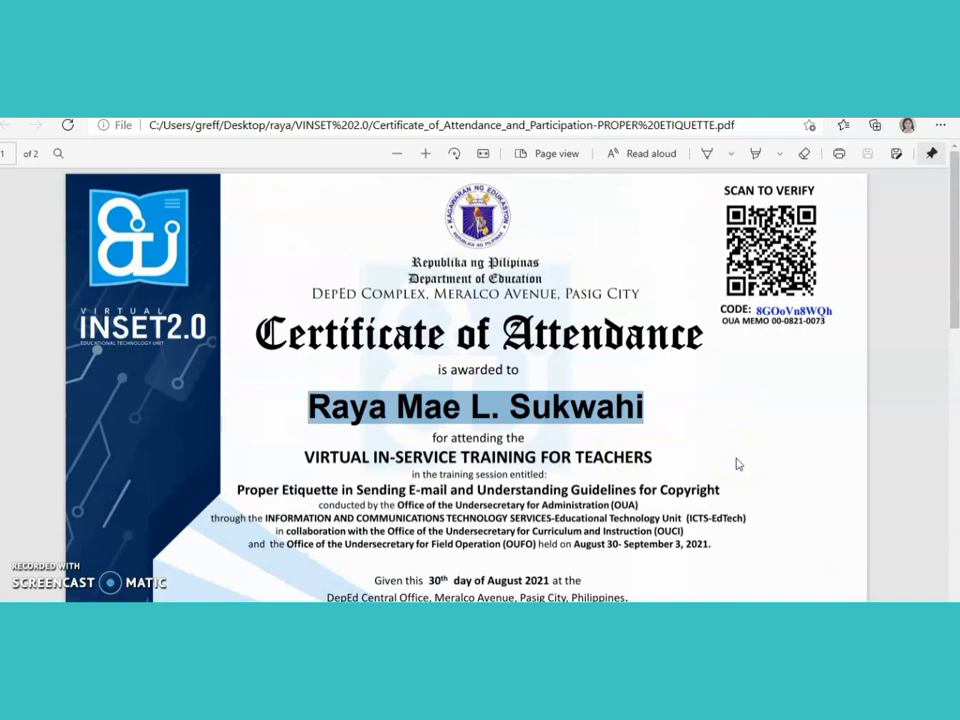